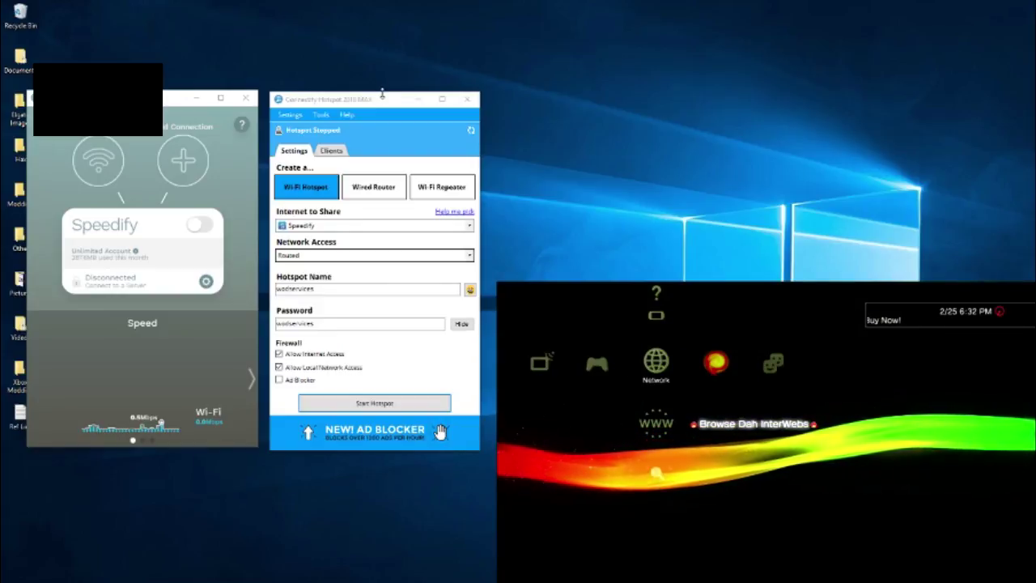
Turn on the Speedify VPN connection
left_click(333, 293)
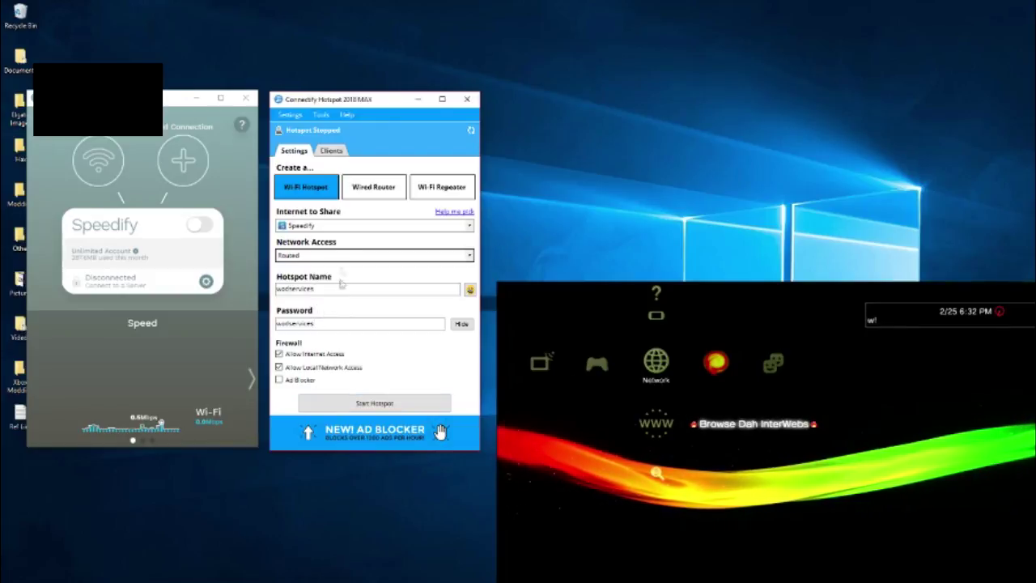
mouse_move(311, 256)
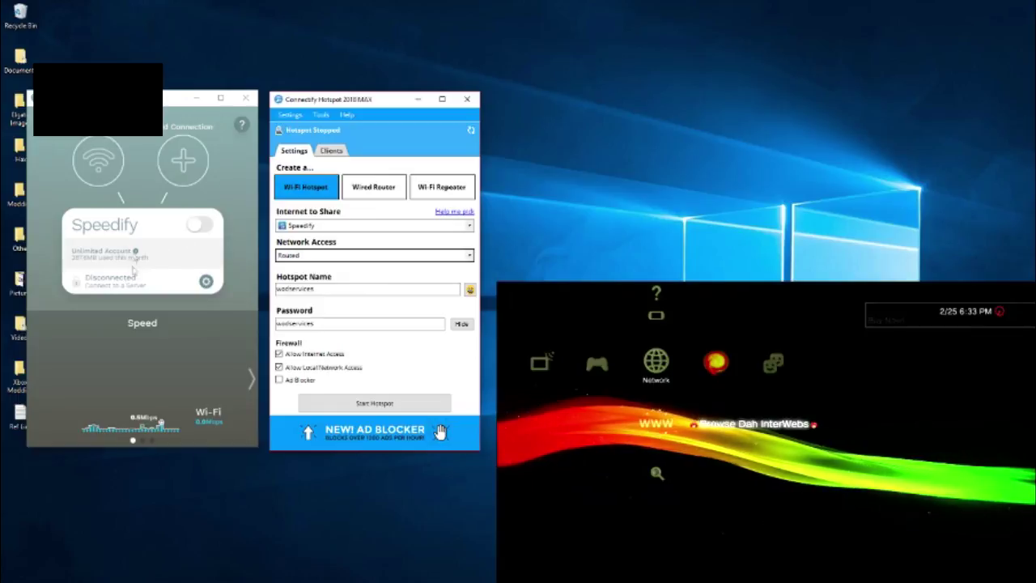
left_click(201, 225)
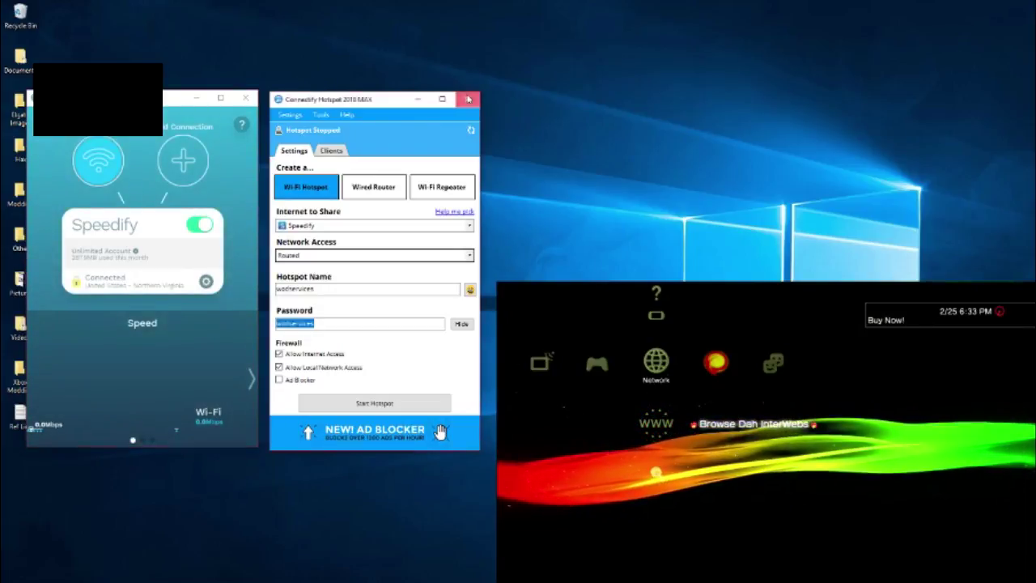
left_click(466, 99)
mouse_move(304, 579)
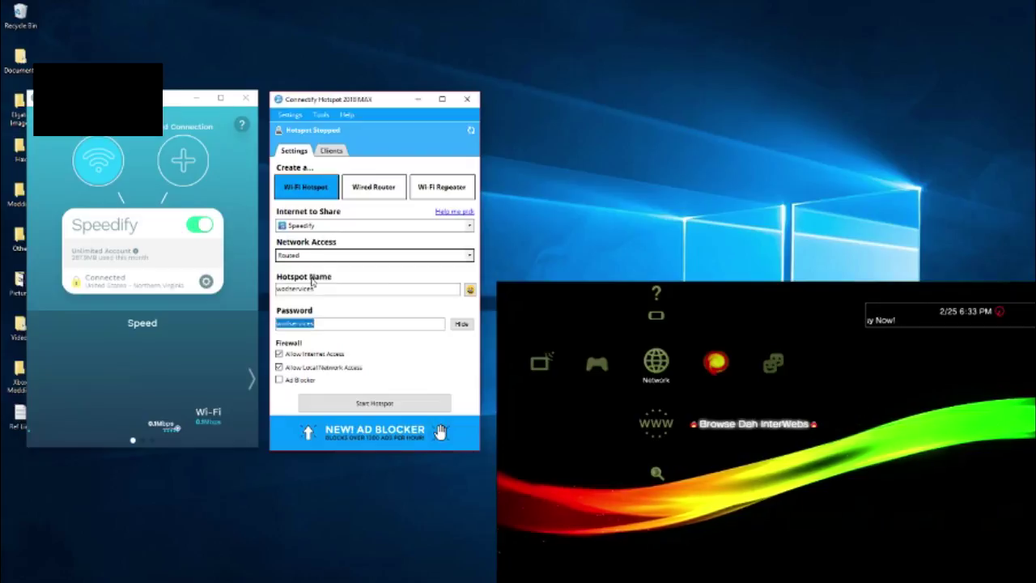
Start a Wi-Fi hotspot in Connectify that shares Speedify with Routed network access, keeping its existing name and password
left_click(340, 259)
left_click(339, 259)
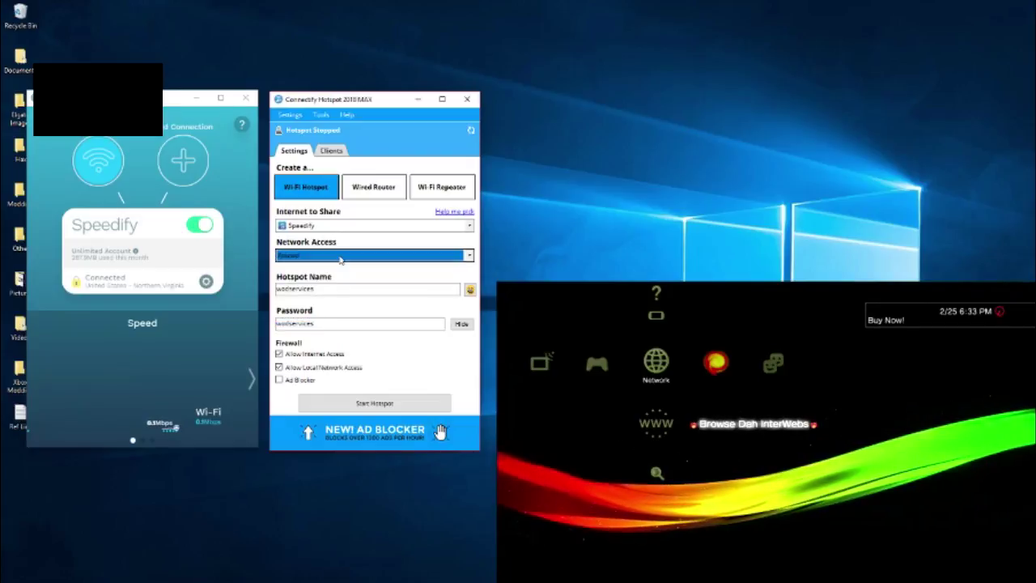
left_click(350, 288)
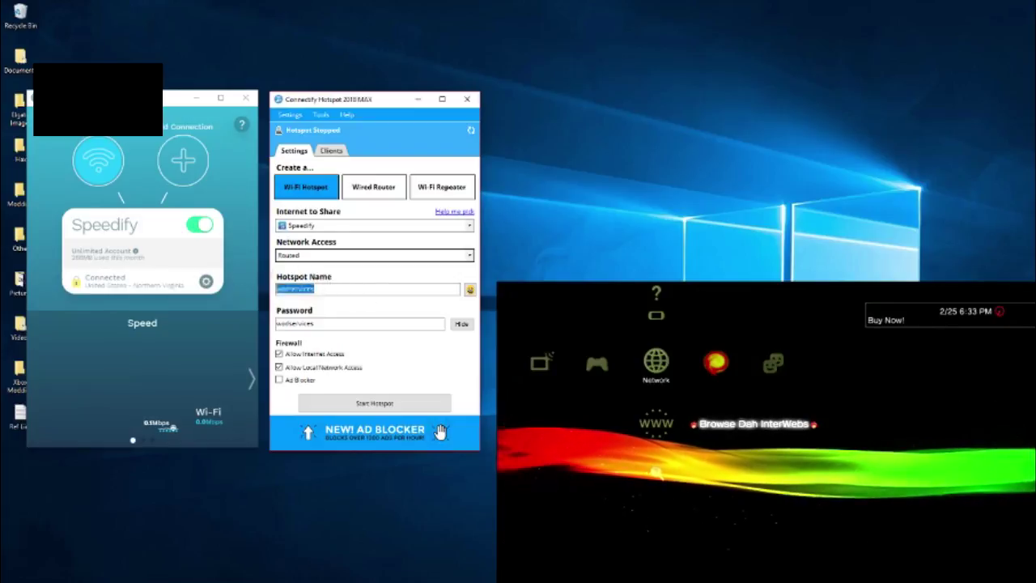
left_click(377, 285)
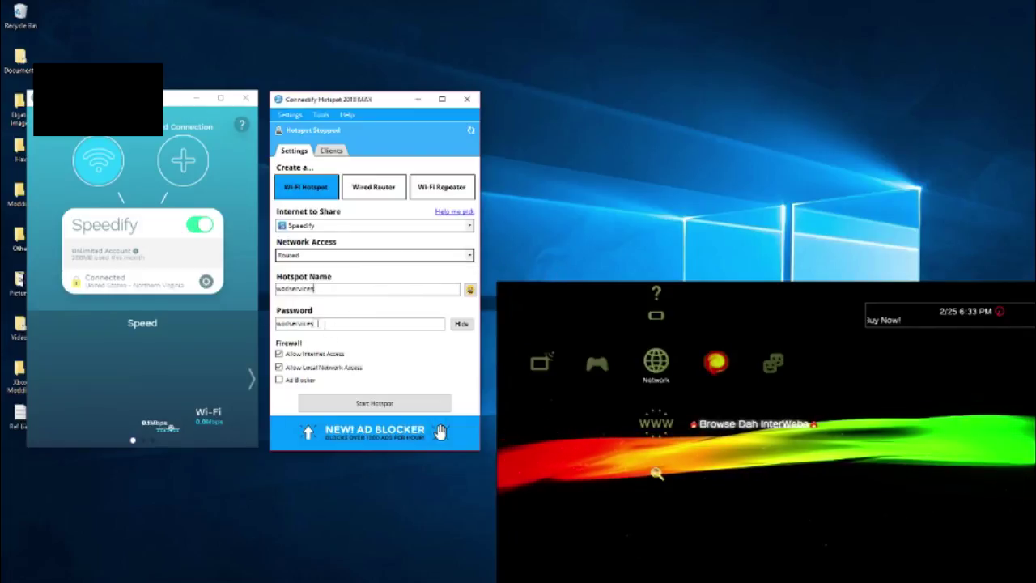
double_click(321, 324)
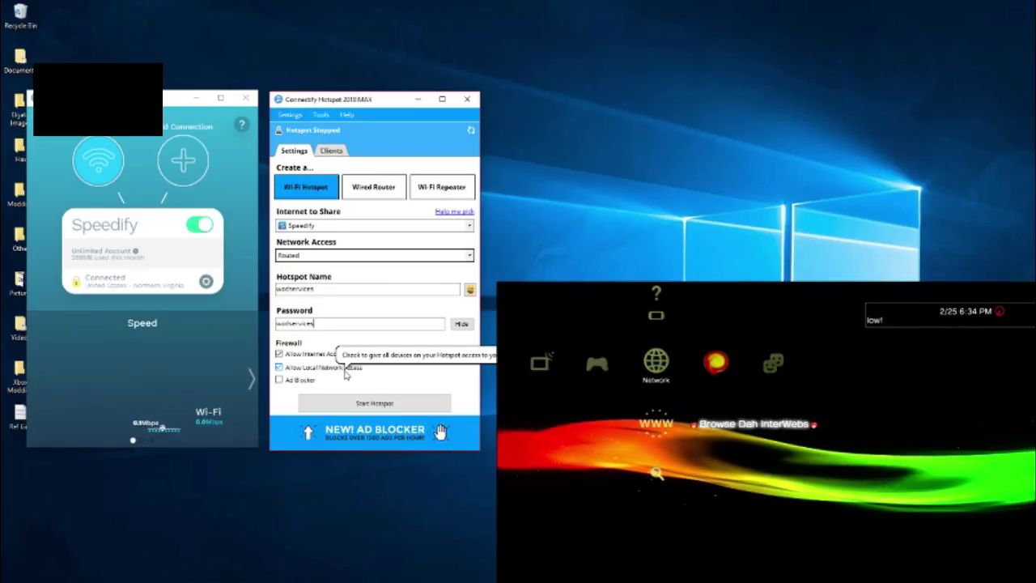
left_click(347, 407)
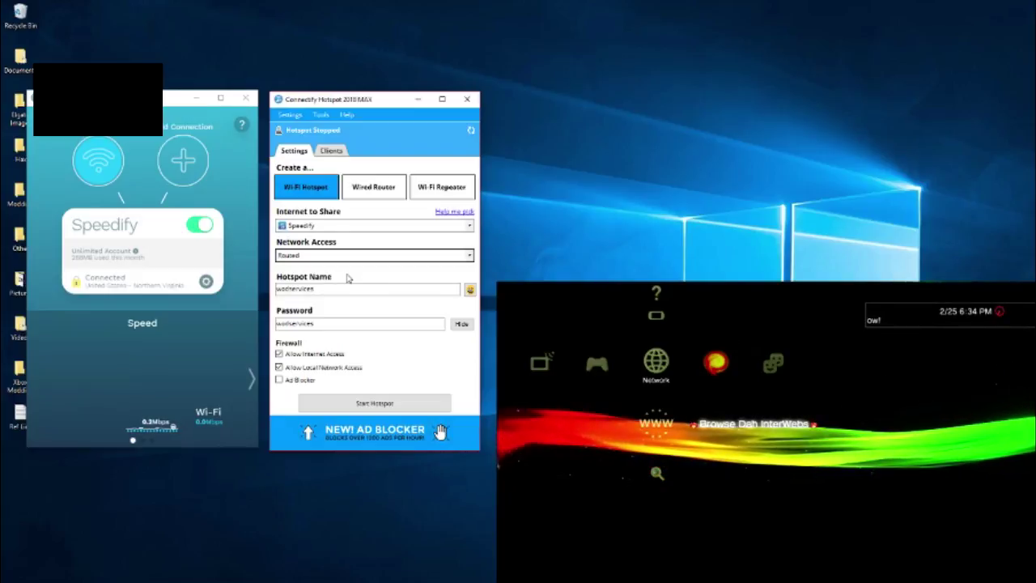
left_click(377, 407)
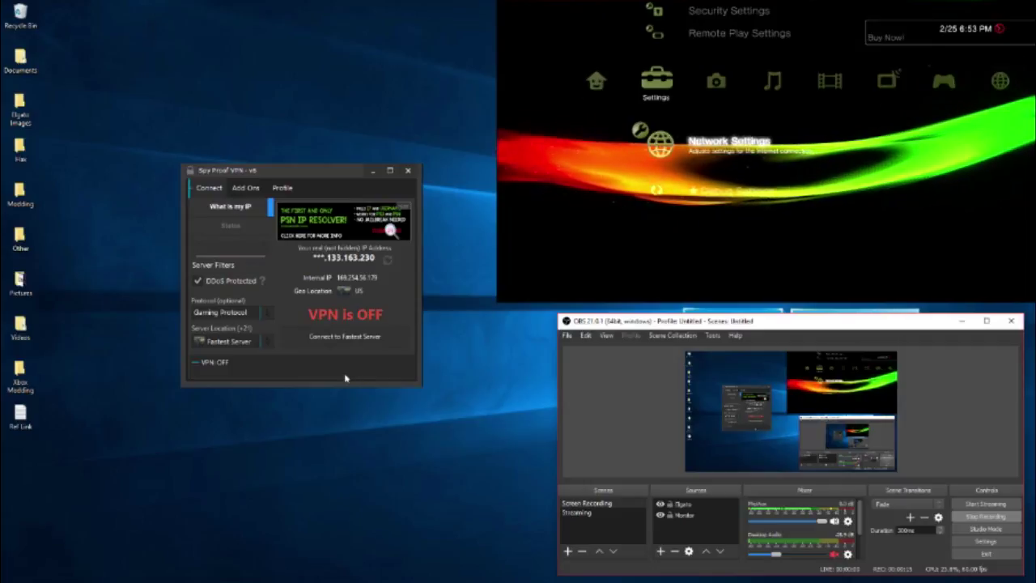
Connect Spy Proof VPN to the fastest server and open the Windows Network Connections window
left_click(343, 338)
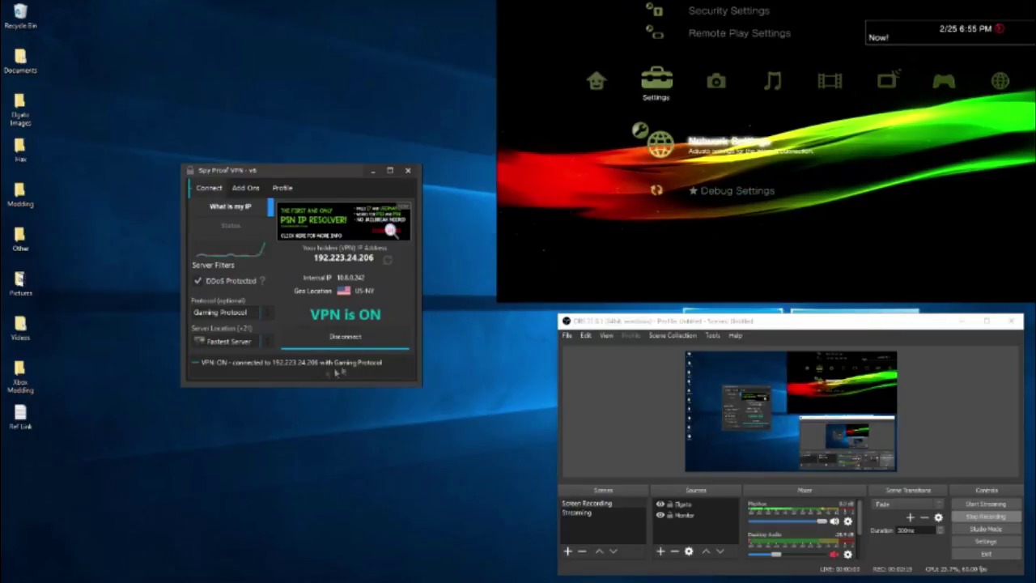
right_click(956, 574)
left_click(955, 565)
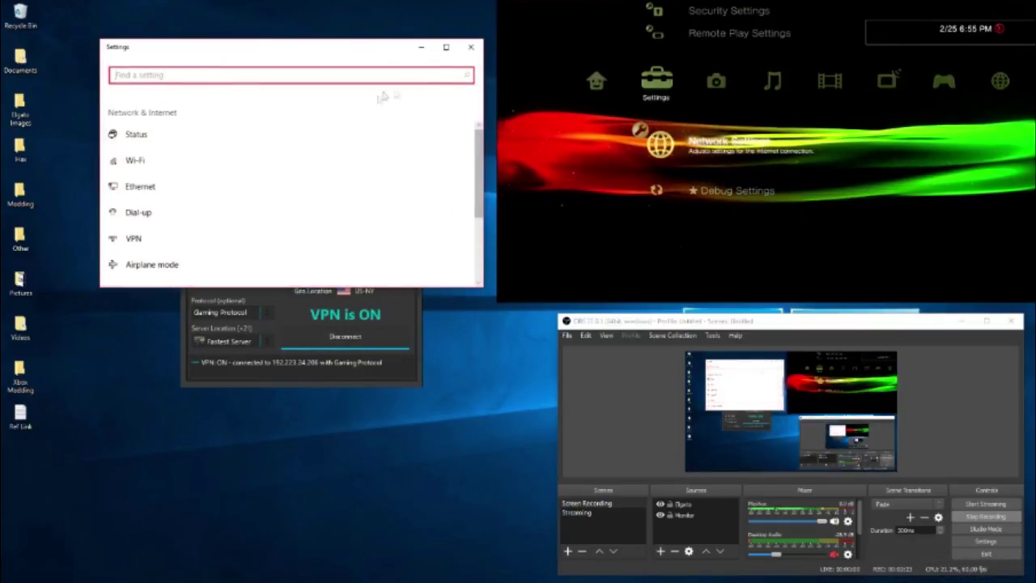
left_click(445, 48)
double_click(334, 7)
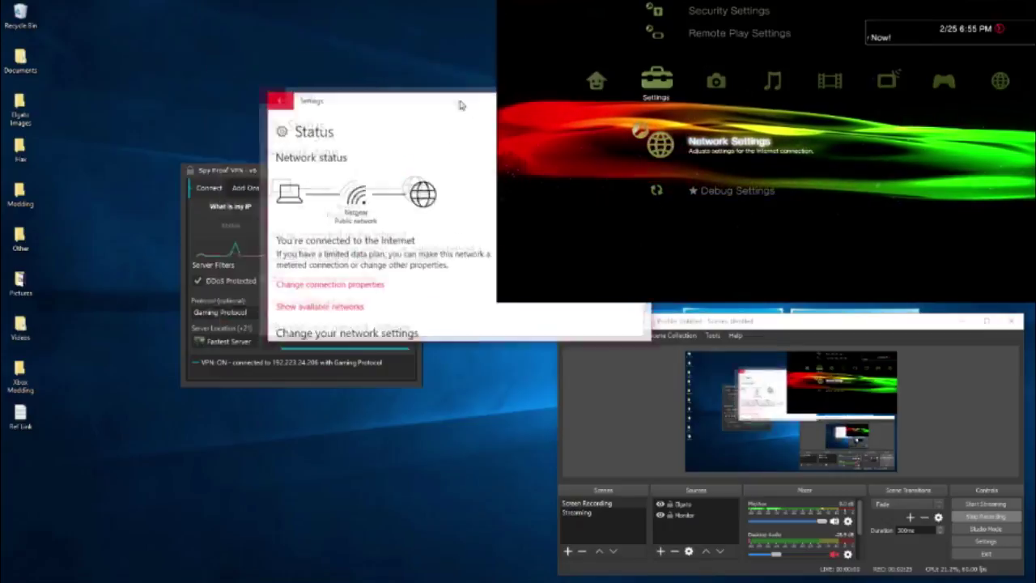
scroll(278, 126, "down", 3)
left_click(179, 154)
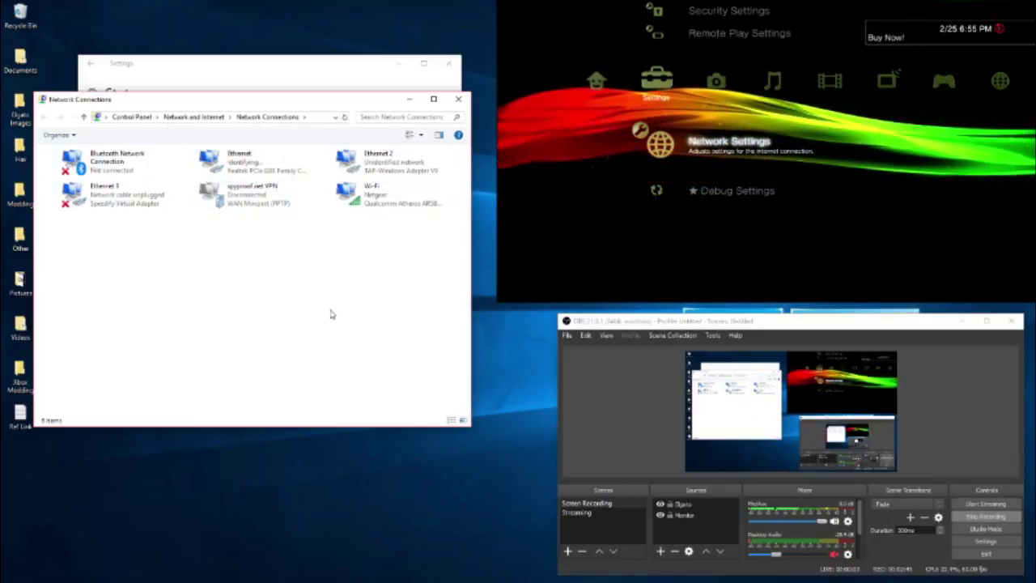
Enable internet connection sharing on the Ethernet 2 TAP-Windows adapter, with Ethernet as the home networking connection
left_click(402, 173)
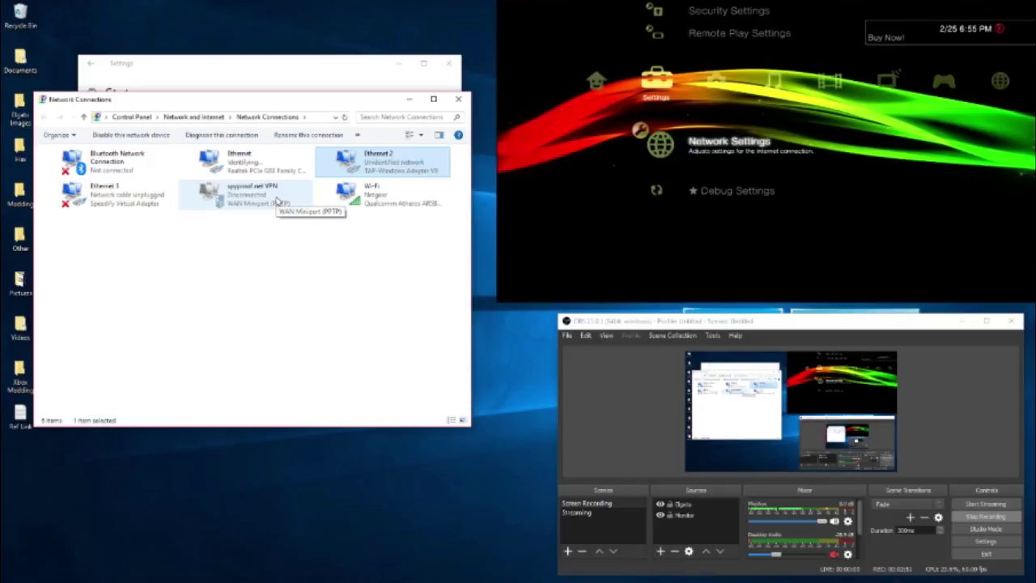
right_click(373, 159)
left_click(403, 261)
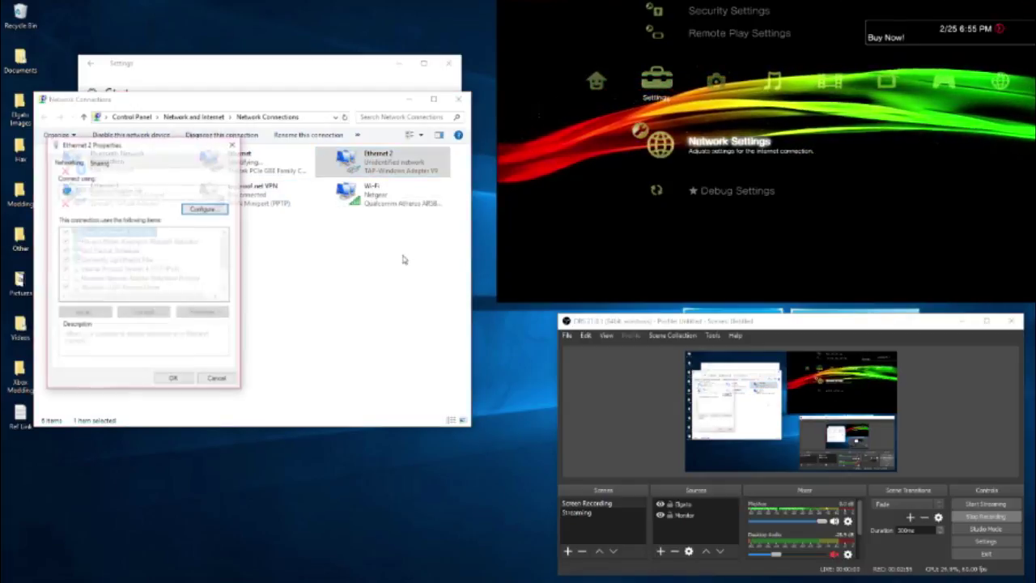
left_click_drag(149, 154, 238, 208)
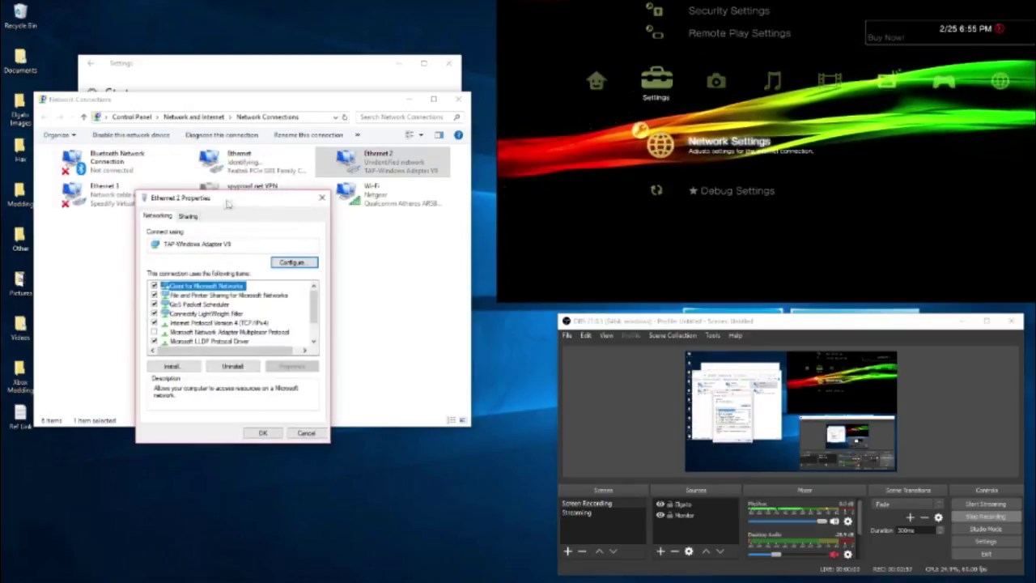
left_click(191, 216)
left_click(156, 247)
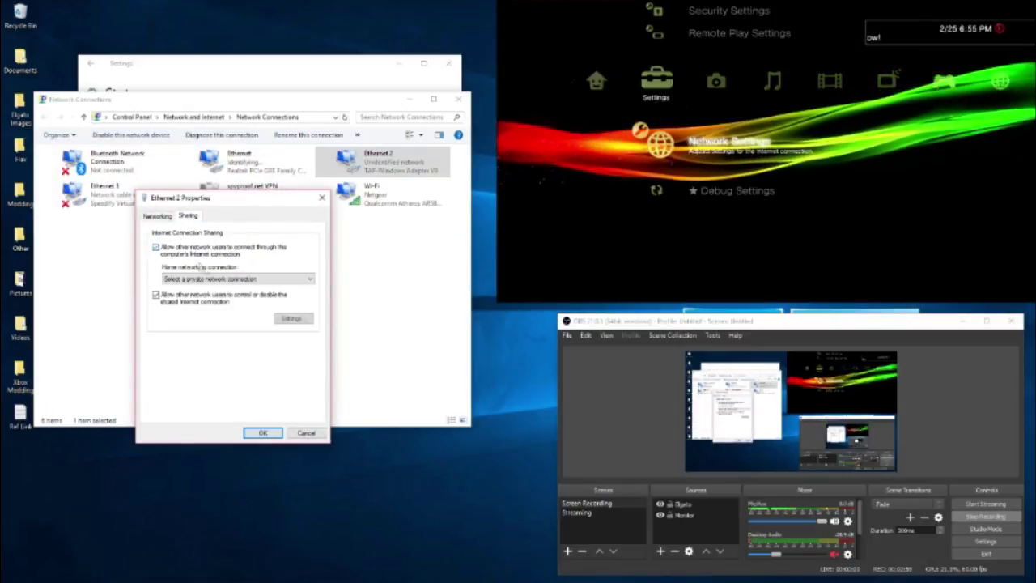
left_click(235, 278)
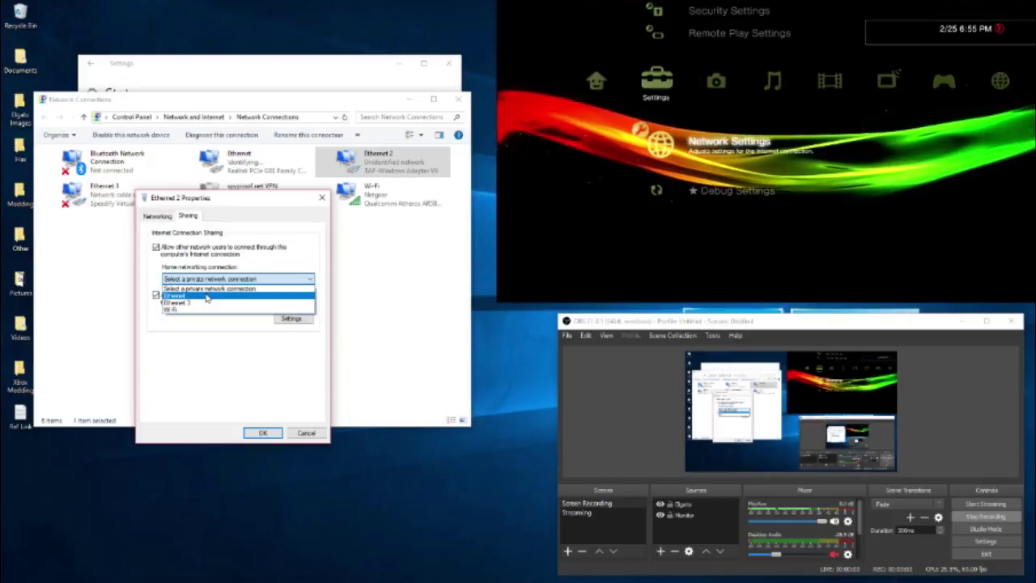
left_click(207, 296)
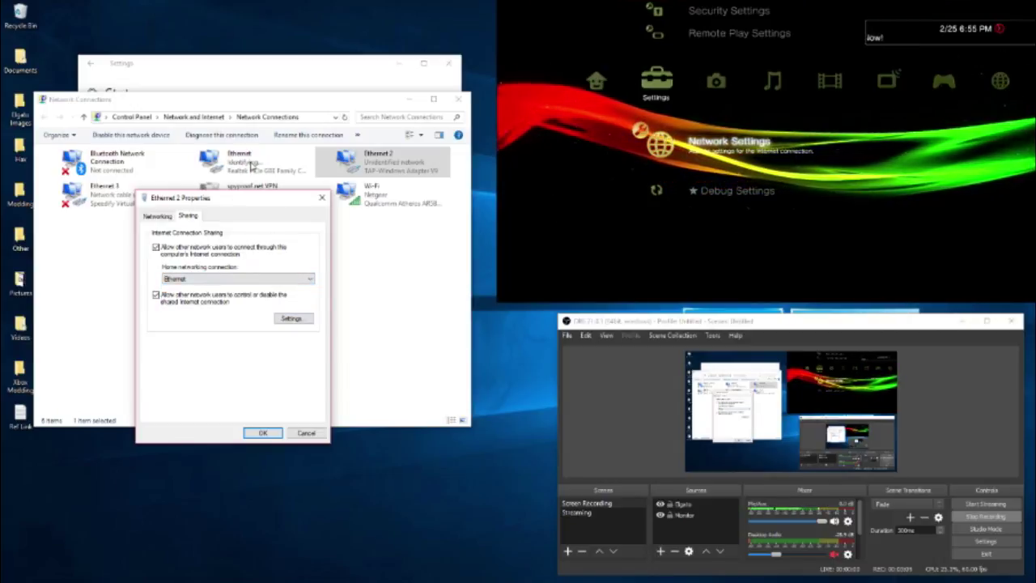
left_click(268, 432)
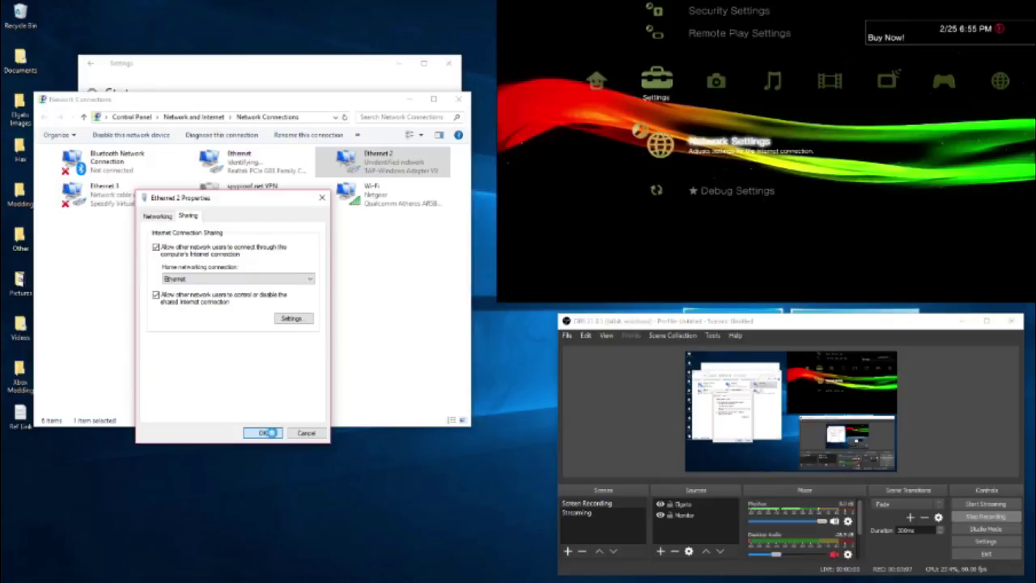
left_click(270, 166)
left_click(283, 251)
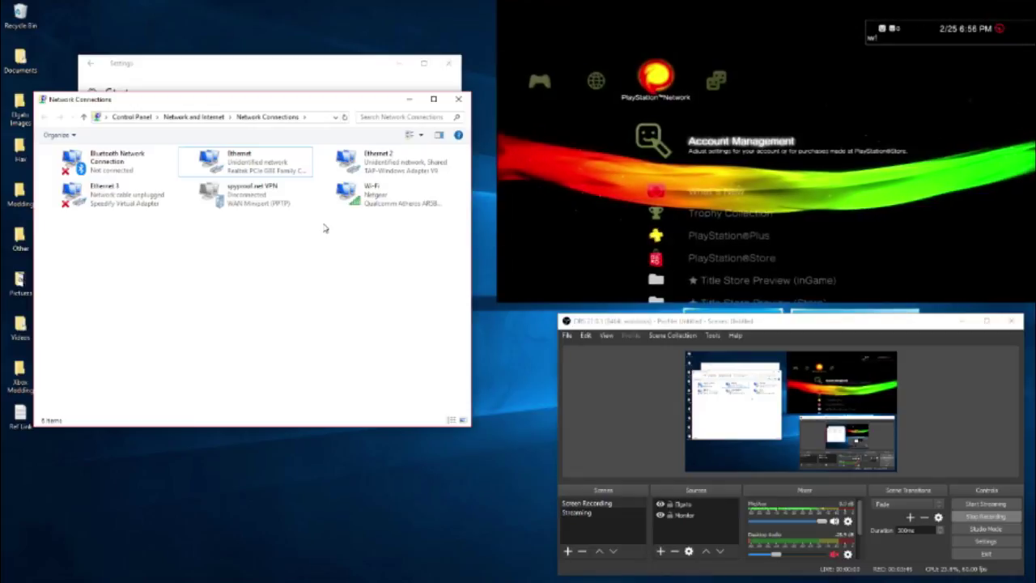
left_click(377, 175)
left_click(284, 170)
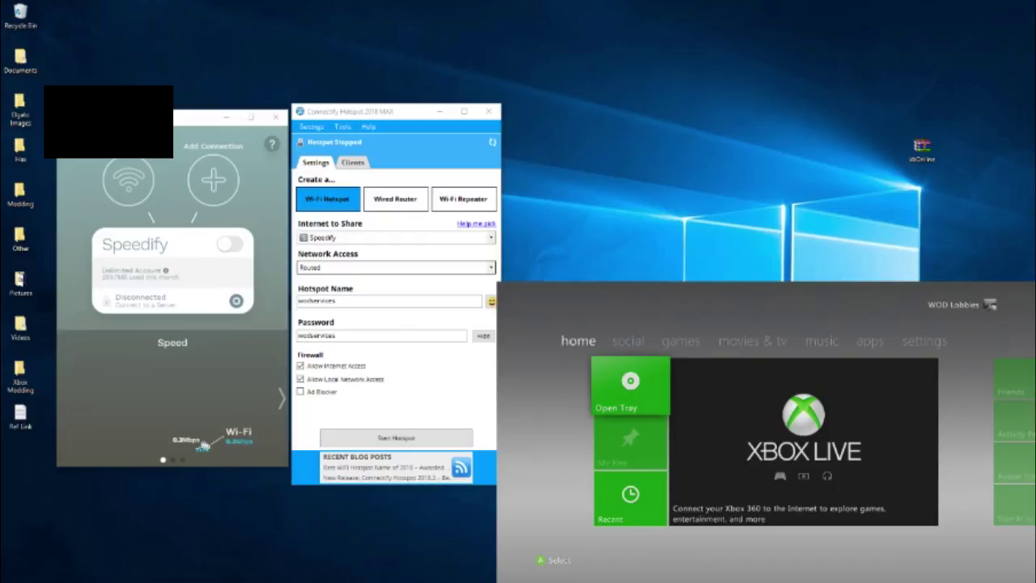
Turn on the Speedify connection for the Xbox 360 and start the Connectify Wi-Fi hotspot that shares it
left_click_drag(199, 123, 182, 124)
left_click_drag(327, 118, 314, 121)
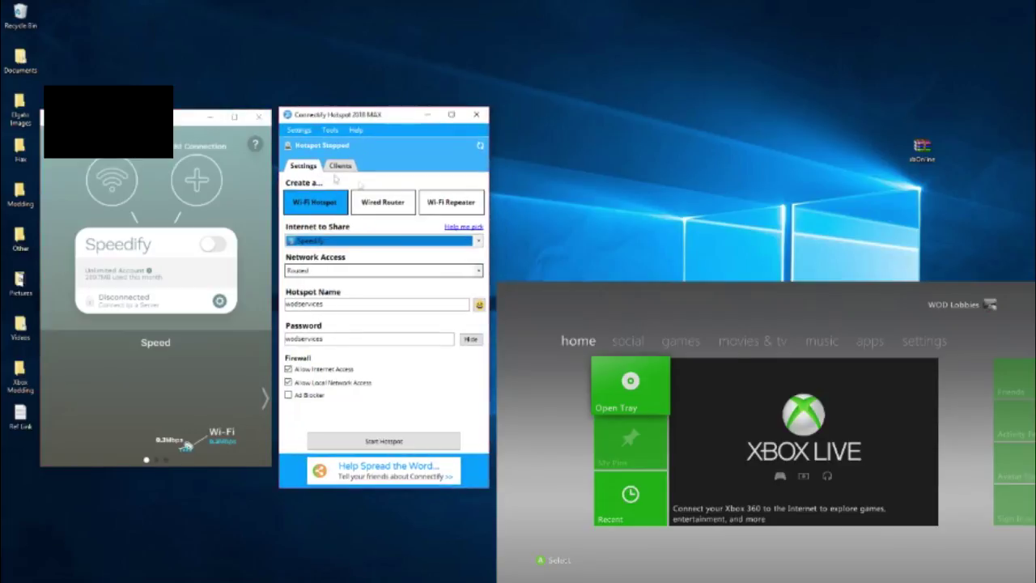
left_click(212, 244)
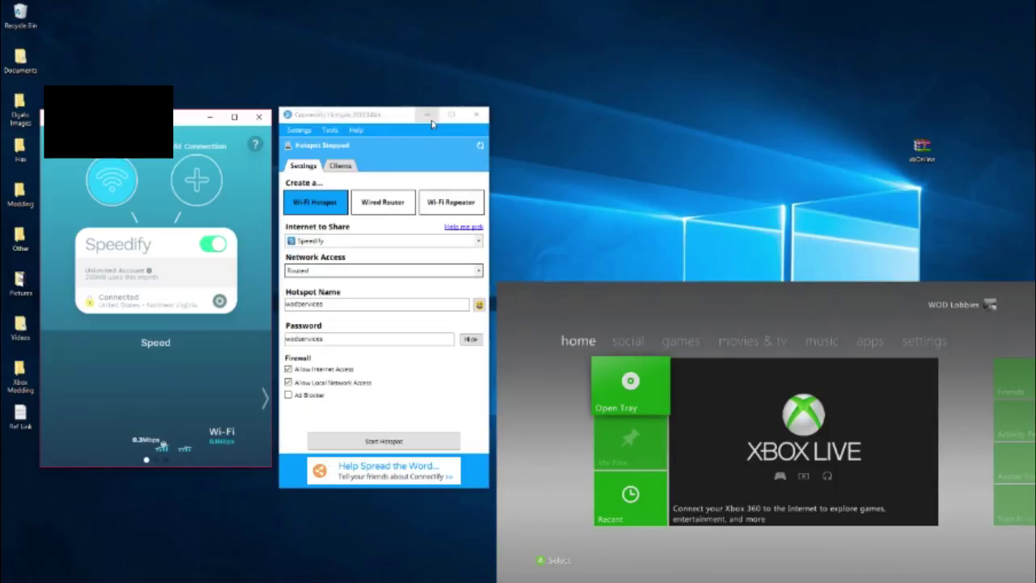
left_click(477, 118)
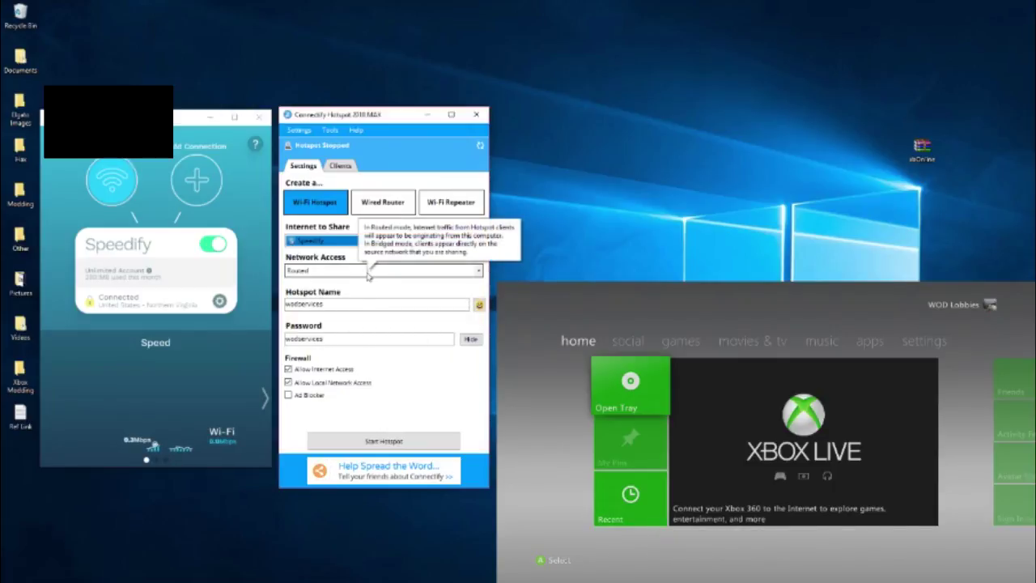
left_click(364, 303)
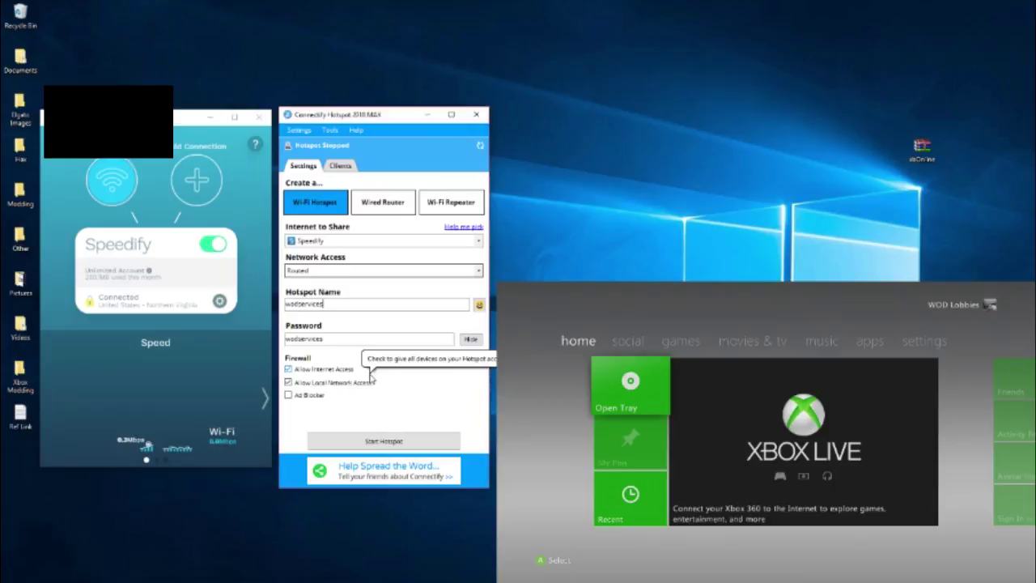
left_click(395, 441)
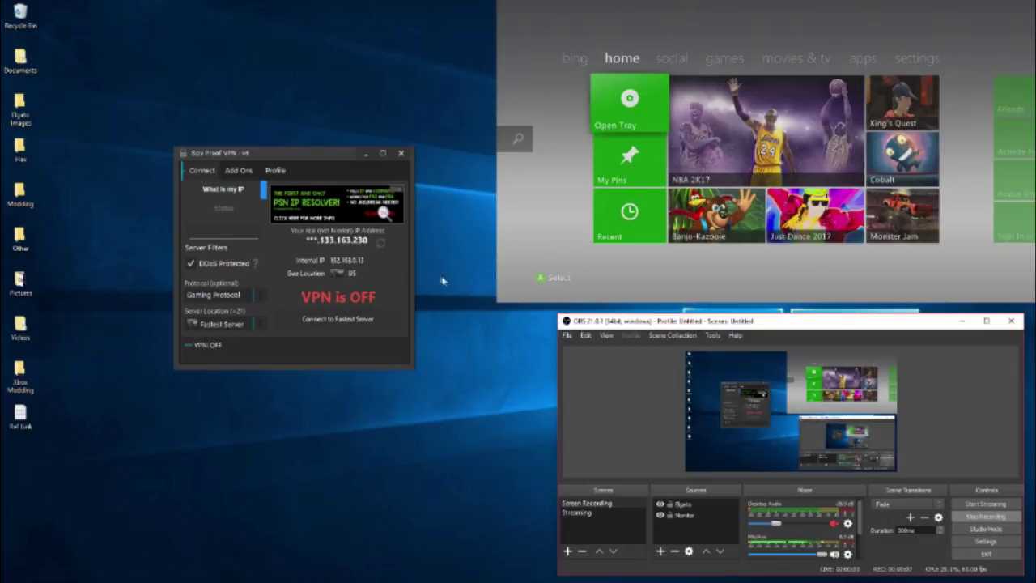
Connect Spy Proof VPN to the fastest server for the Xbox 360 and open the Windows network adapter list
left_click(366, 324)
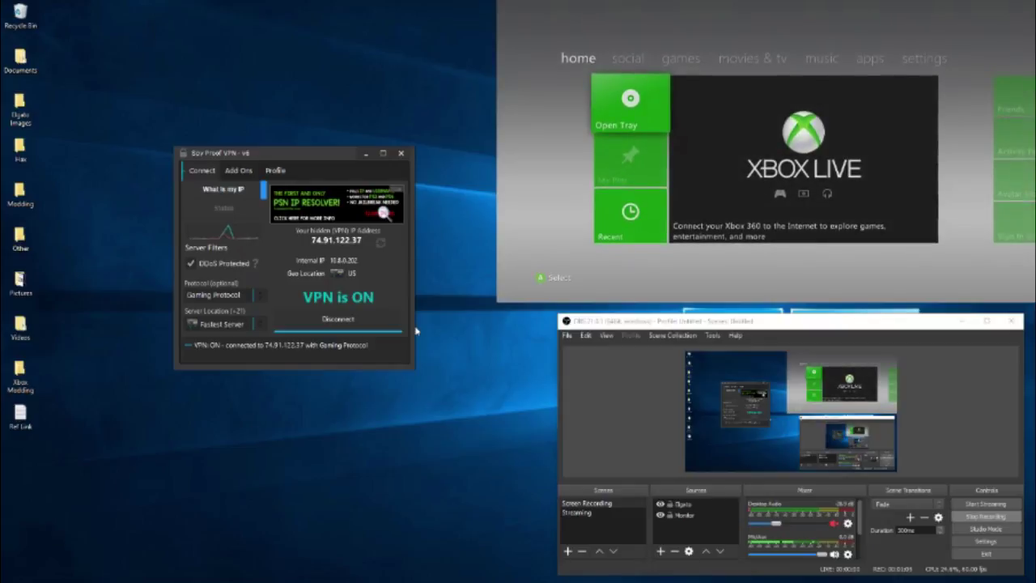
mouse_move(921, 579)
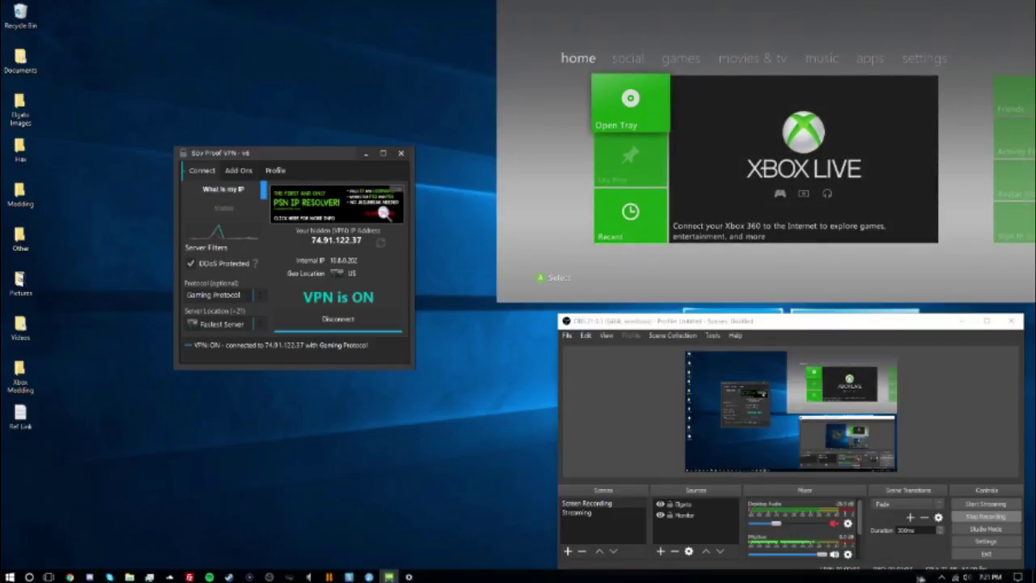
right_click(953, 576)
left_click(971, 548)
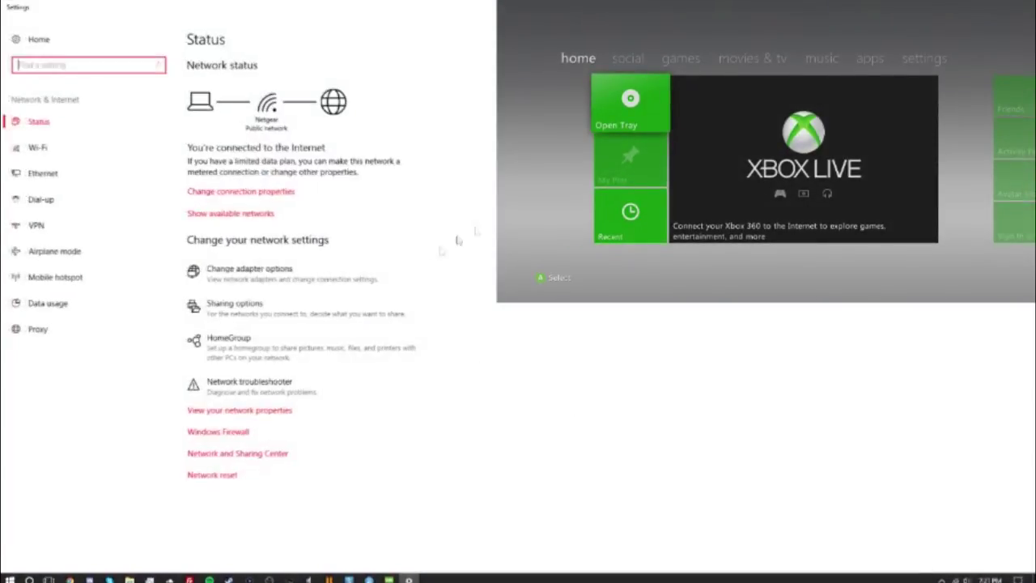
double_click(381, 4)
scroll(347, 262, "down", 2)
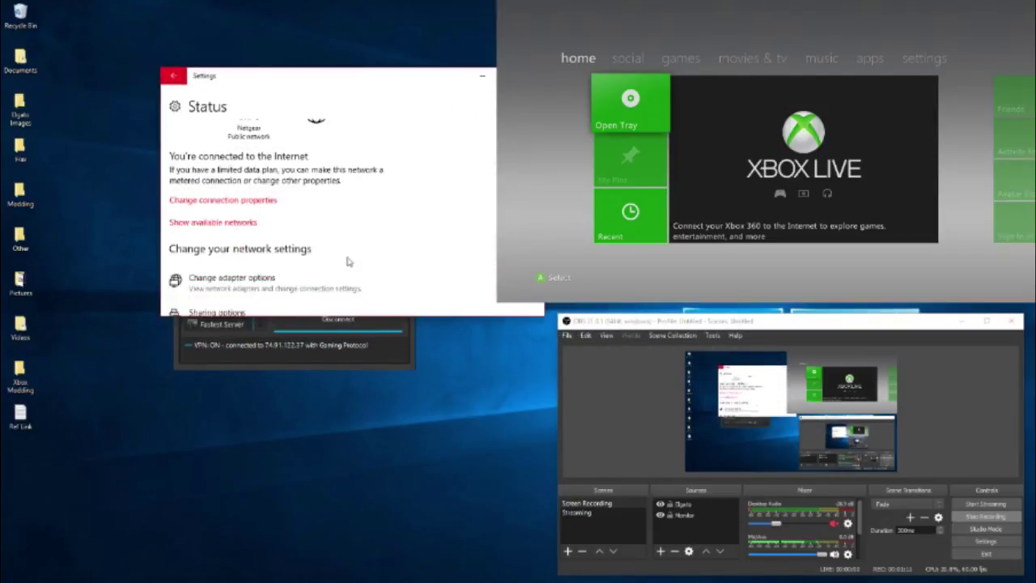
left_click(253, 249)
left_click_drag(572, 30, 199, 89)
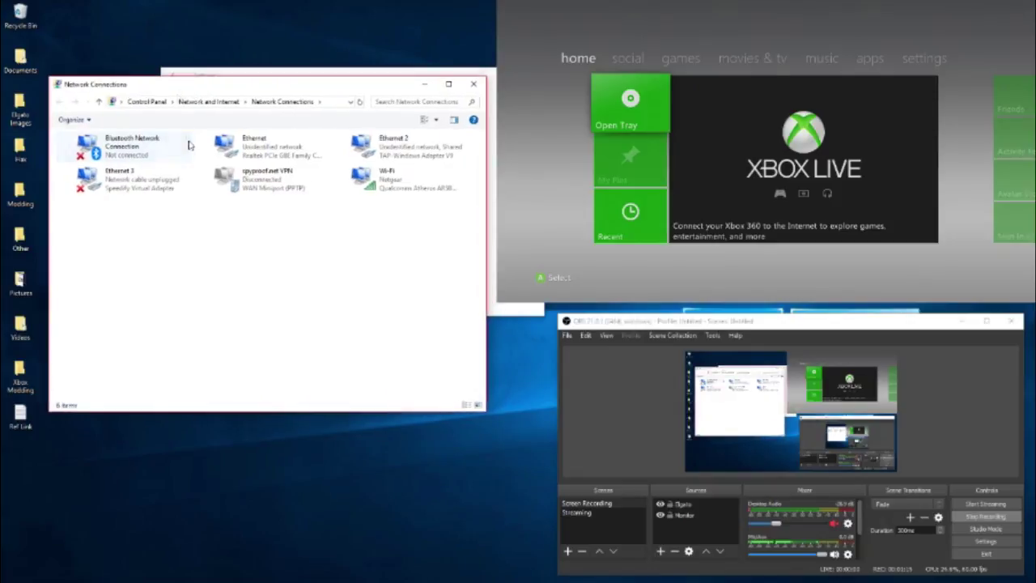
Apply the Ethernet 2 adapter's sharing properties with Ethernet as the home networking connection, and close the network windows
left_click(223, 179)
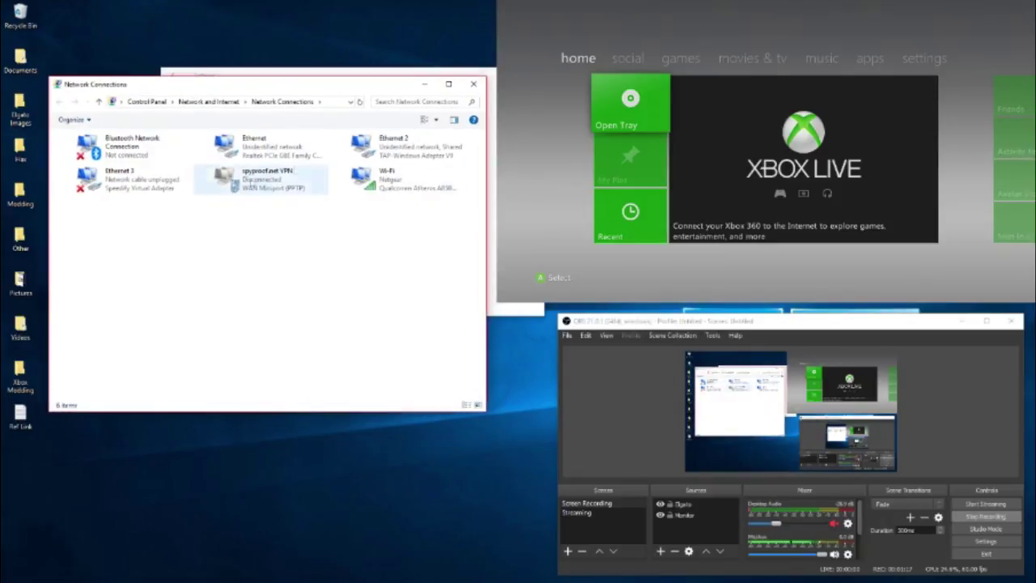
left_click(396, 148)
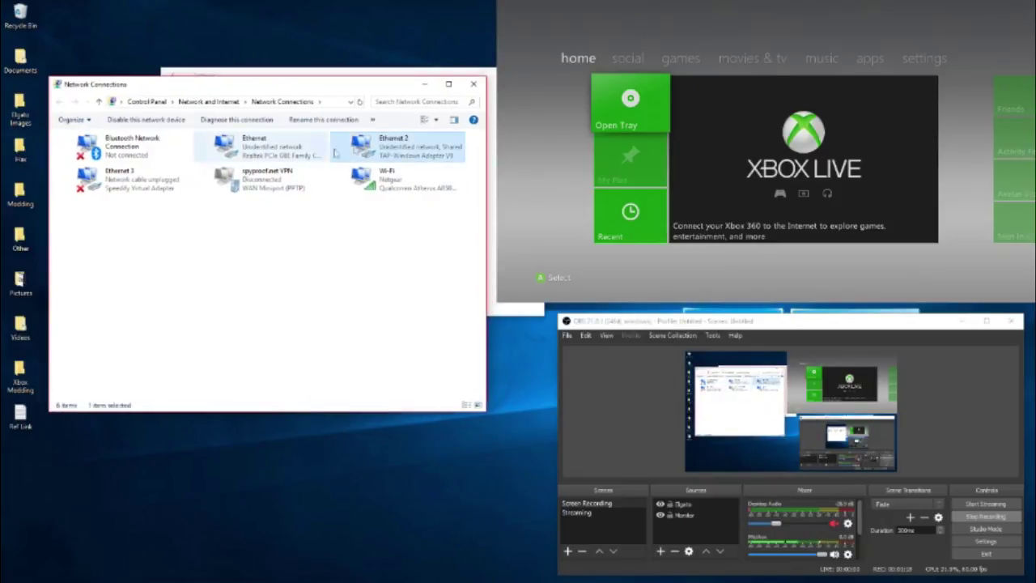
right_click(399, 149)
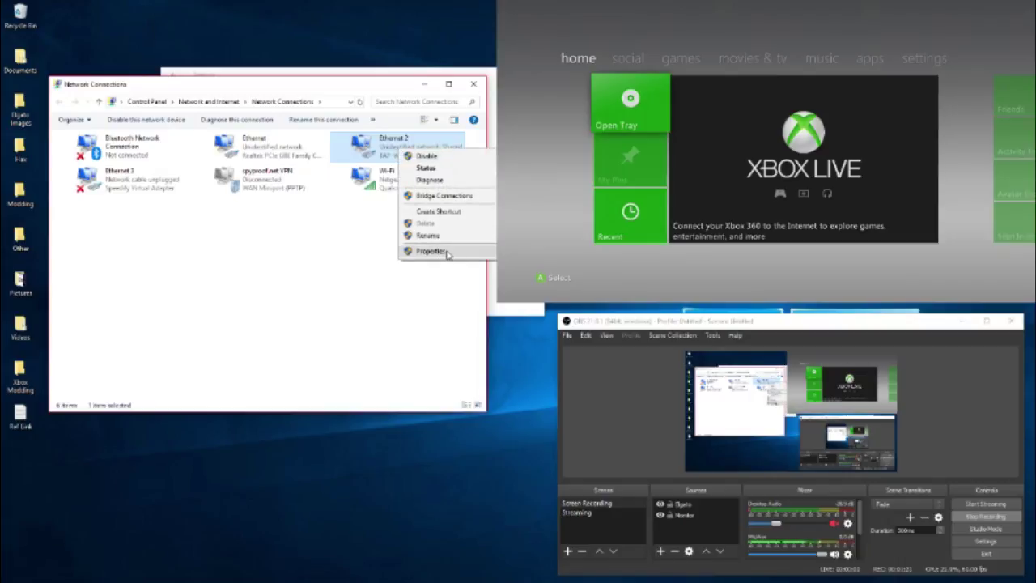
left_click(447, 253)
left_click(114, 147)
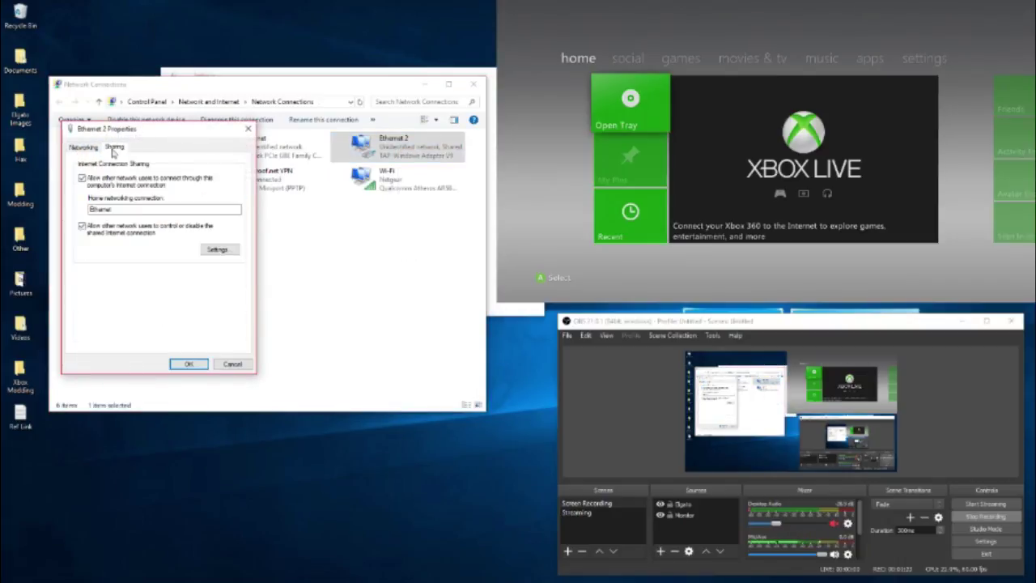
left_click(92, 189)
left_click(192, 363)
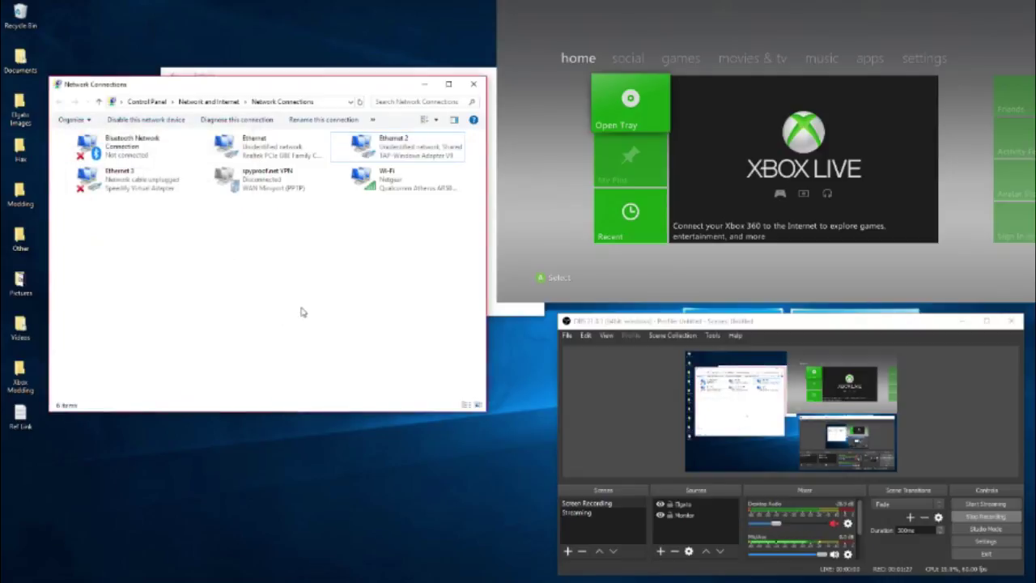
left_click(274, 146)
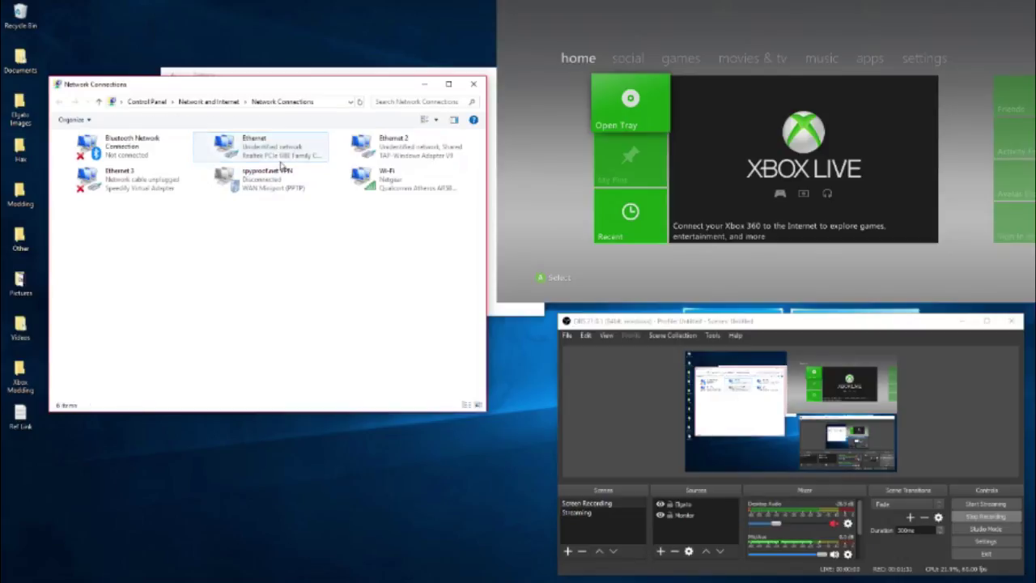
left_click(474, 83)
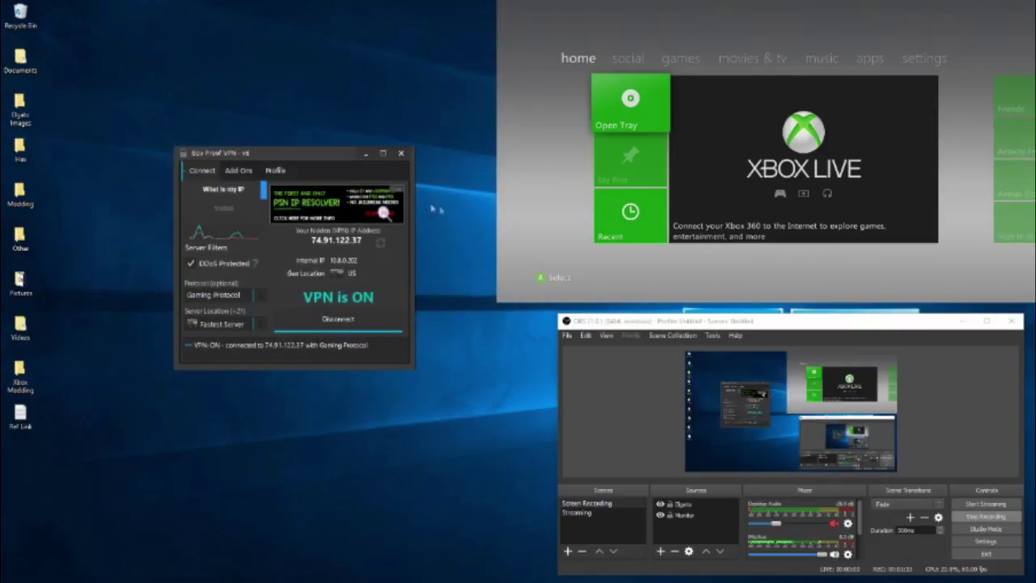